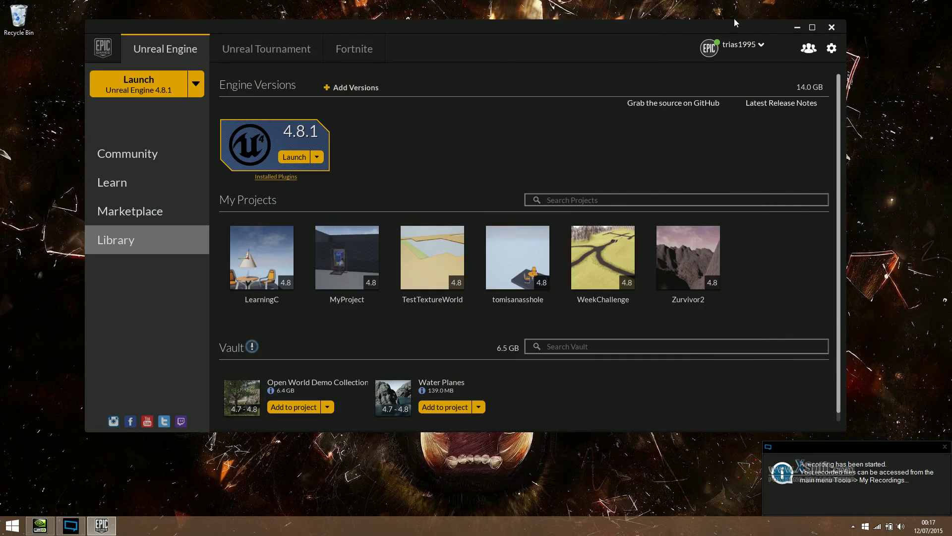
# Step: Restore the auto-saved MainMap package of the WeekChallenge project and open the MainMap level from the Maps folder
pyautogui.click(944, 448)
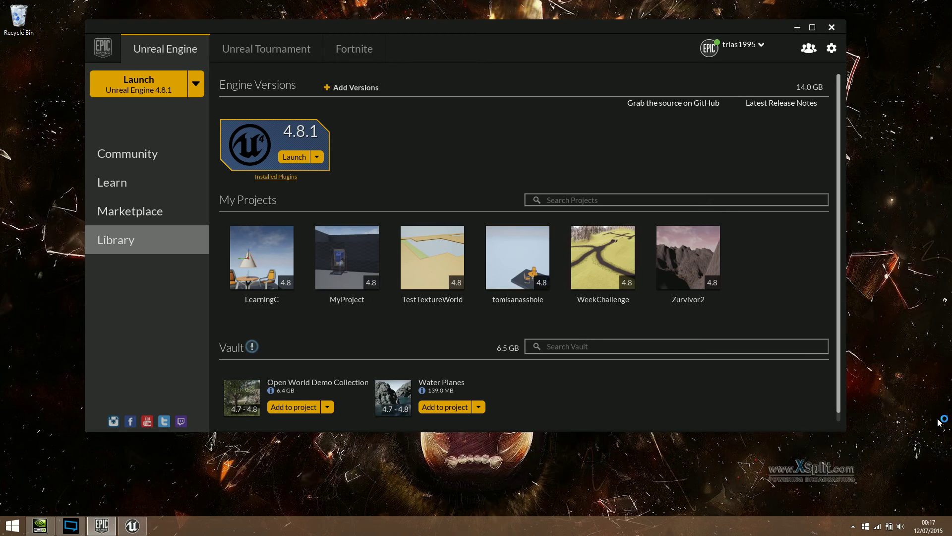
pyautogui.moveTo(614, 269)
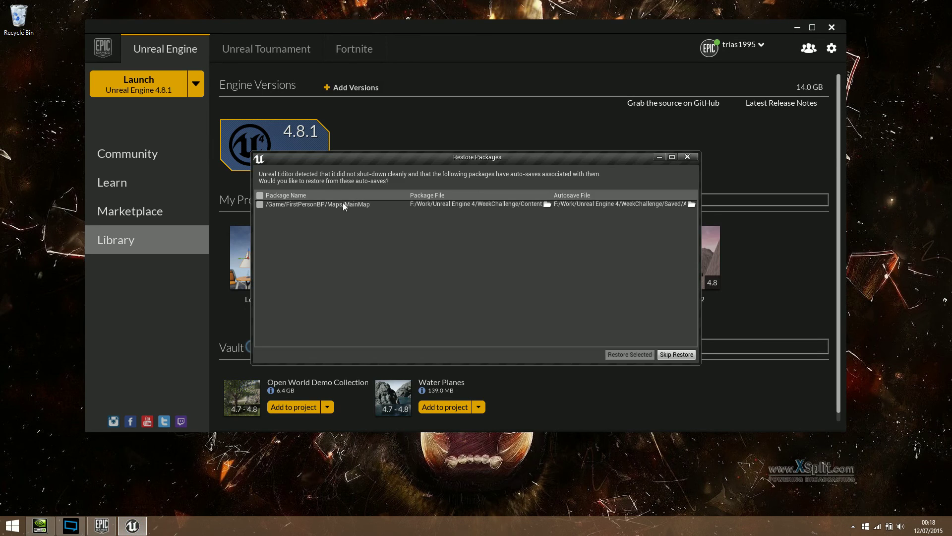
pyautogui.click(317, 203)
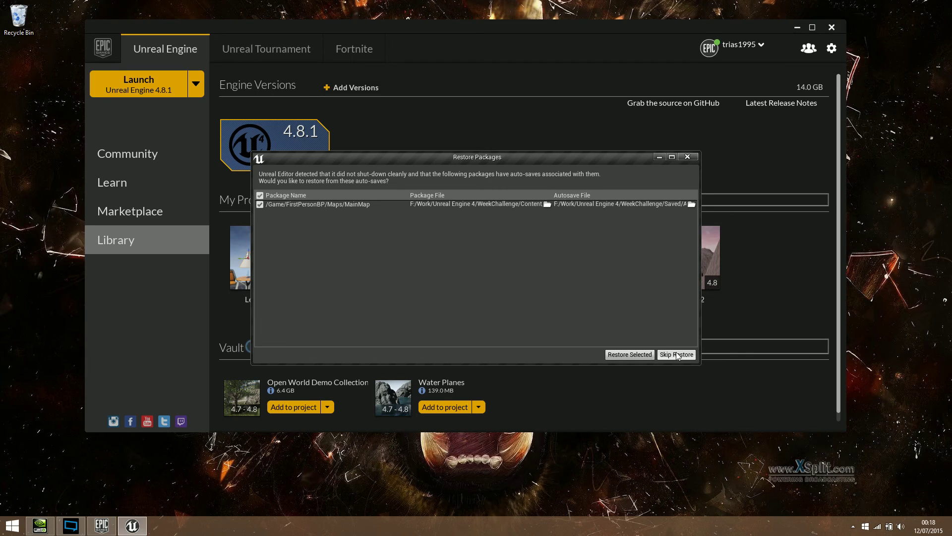
pyautogui.click(643, 355)
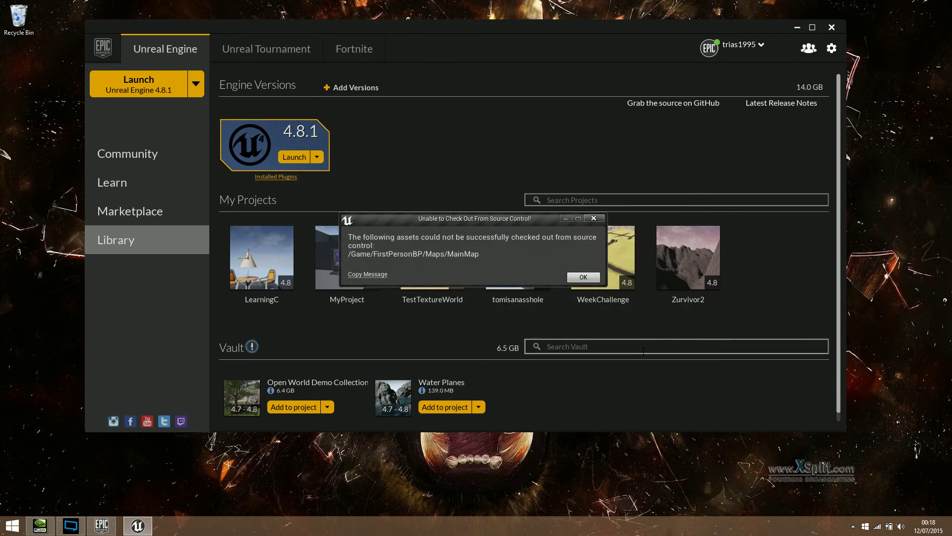
pyautogui.click(577, 276)
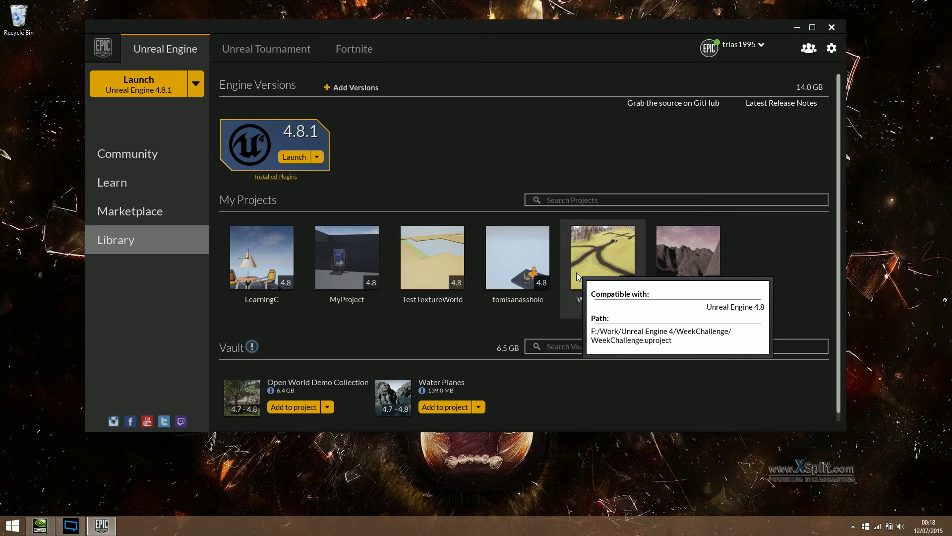
pyautogui.doubleClick(576, 272)
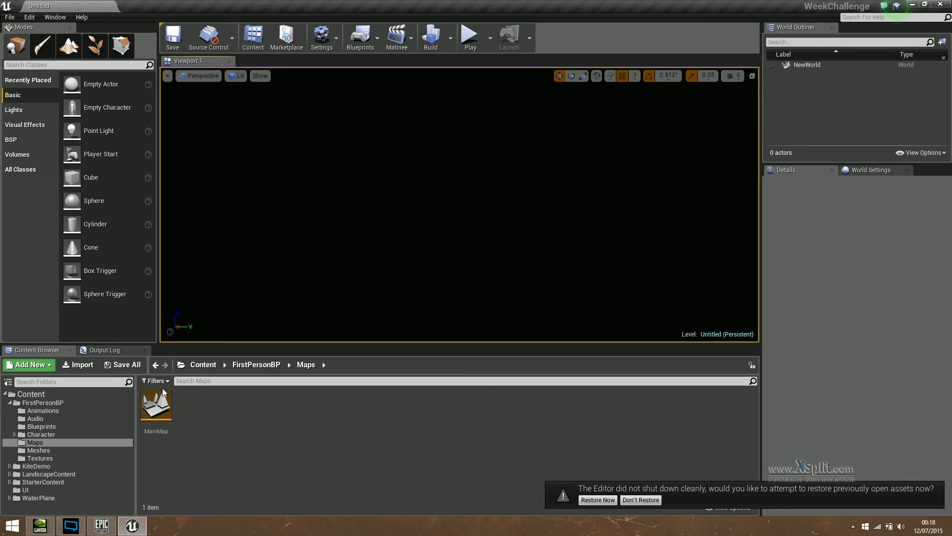
pyautogui.doubleClick(157, 405)
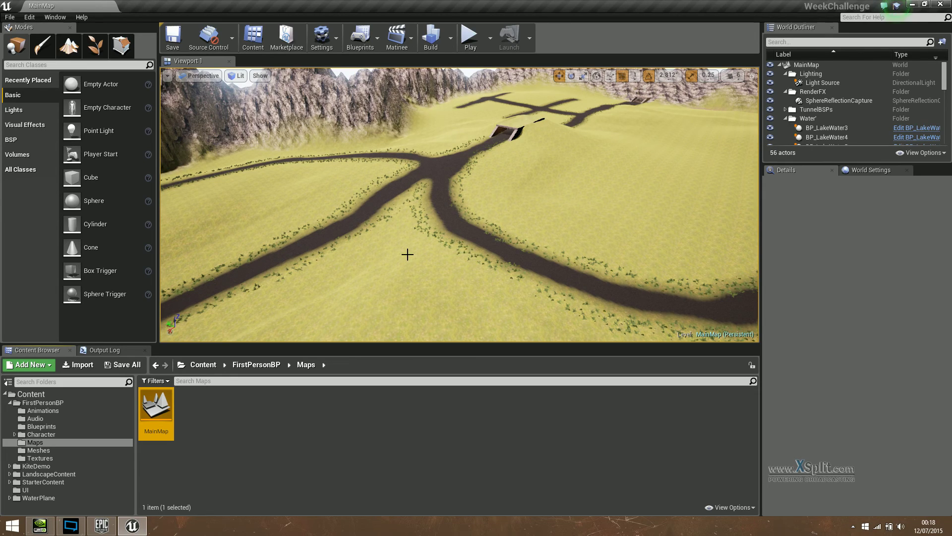
# Step: Survey the MainMap landscape, examining the road network, the tunnel, the building and the lake
pyautogui.moveTo(597, 215); pyautogui.dragTo(236, 176, button='right')
pyautogui.press('w')
pyautogui.moveTo(338, 237); pyautogui.dragTo(317, 248, button='right')
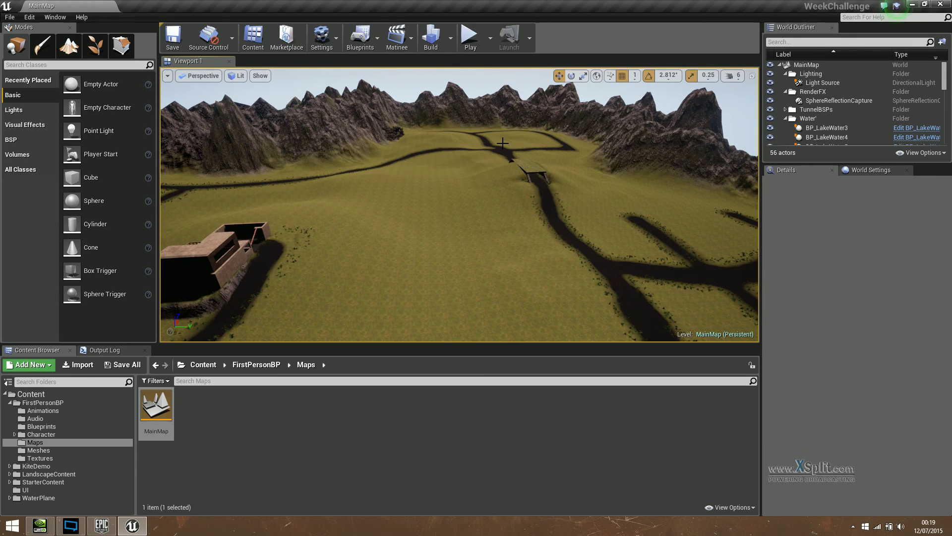
pyautogui.moveTo(502, 143)
pyautogui.mouseDown(button='right')
pyautogui.moveTo(456, 198)
pyautogui.moveTo(502, 143)
pyautogui.mouseUp(button='right')
pyautogui.press('w')
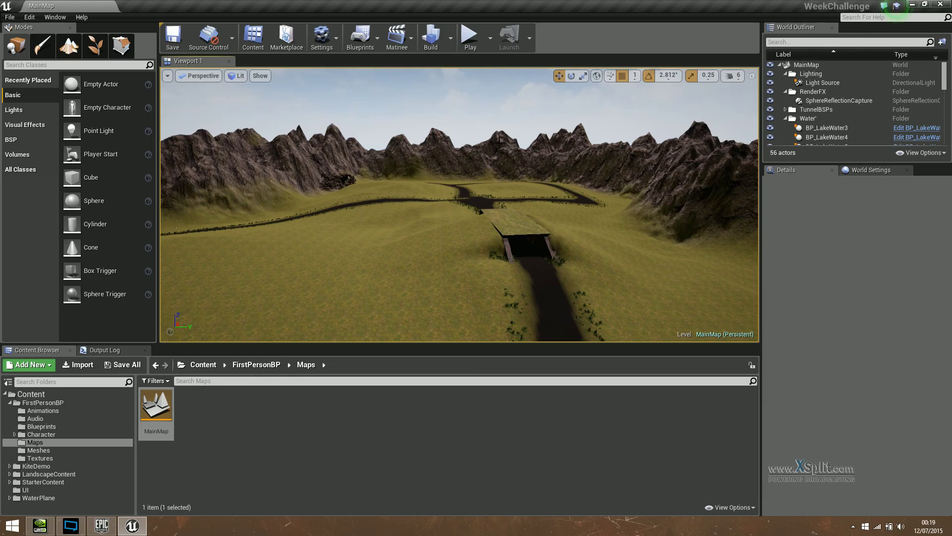
pyautogui.moveTo(478, 151); pyautogui.dragTo(478, 151, button='right')
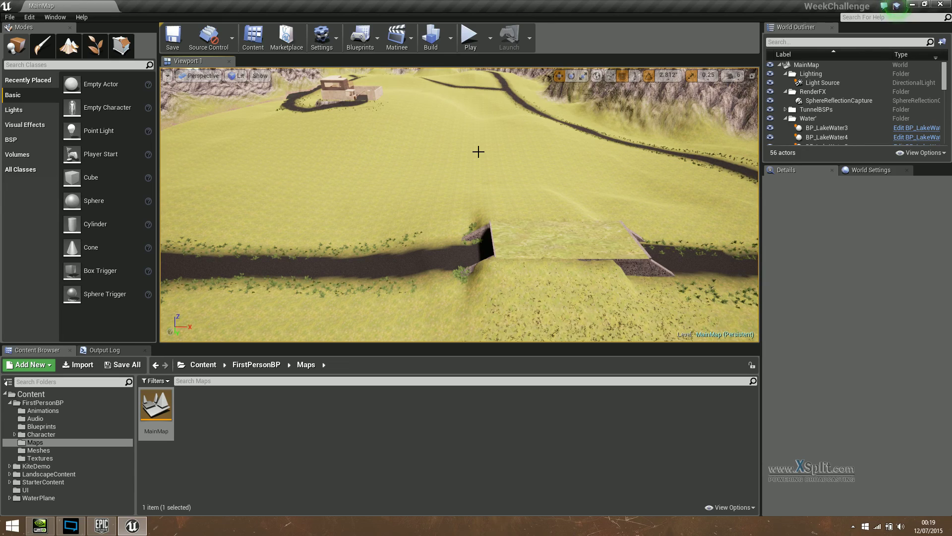
pyautogui.moveTo(478, 151); pyautogui.dragTo(478, 152, button='right')
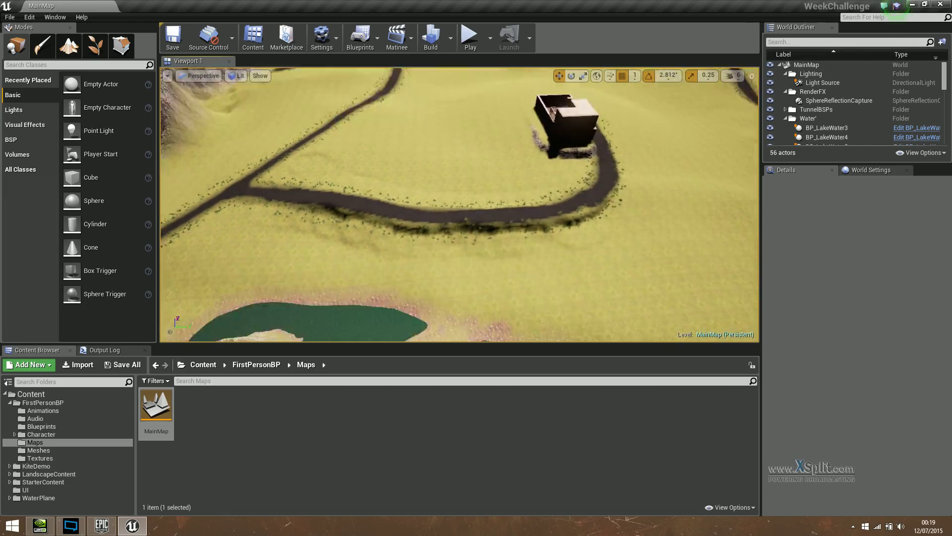
pyautogui.press('d')
pyautogui.moveTo(565, 230); pyautogui.dragTo(471, 163, button='right')
pyautogui.press('d')
pyautogui.moveTo(517, 213)
pyautogui.mouseDown(button='right')
pyautogui.moveTo(517, 263)
pyautogui.moveTo(508, 234)
pyautogui.moveTo(458, 184)
pyautogui.moveTo(437, 211)
pyautogui.moveTo(451, 207)
pyautogui.moveTo(484, 248)
pyautogui.moveTo(454, 199)
pyautogui.moveTo(410, 182)
pyautogui.moveTo(405, 212)
pyautogui.moveTo(400, 187)
pyautogui.moveTo(517, 214)
pyautogui.mouseUp(button='right')
pyautogui.press('w')
pyautogui.press('d')
pyautogui.press('s')
pyautogui.press('w')
pyautogui.press('s')
pyautogui.press('d')
pyautogui.press('w')
# Step: Switch the viewport to Unlit shading and examine the tunnel, the road junctions and the mountain edges of the landscape
pyautogui.click(237, 75)
pyautogui.click(241, 108)
pyautogui.moveTo(241, 110); pyautogui.dragTo(549, 264, button='right')
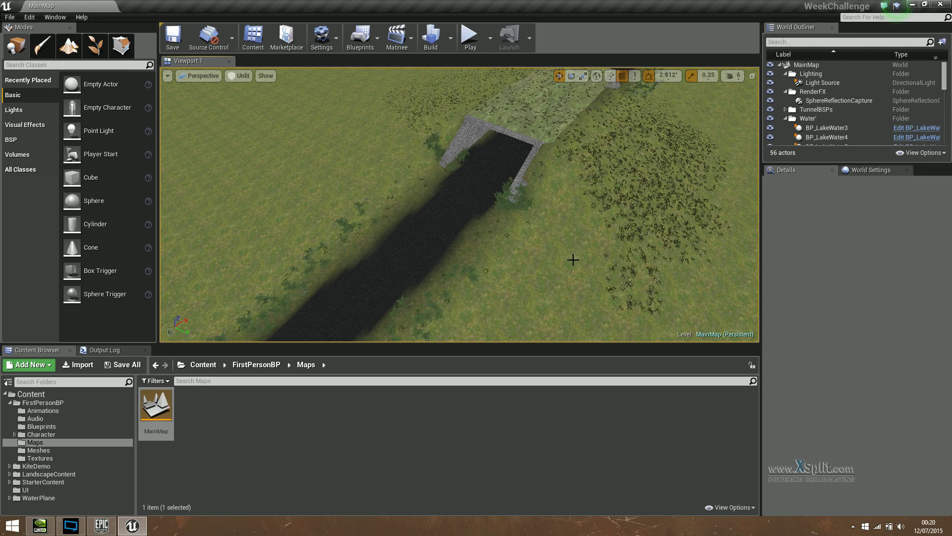
pyautogui.moveTo(573, 260)
pyautogui.mouseDown(button='right')
pyautogui.moveTo(566, 213)
pyautogui.moveTo(521, 253)
pyautogui.moveTo(481, 260)
pyautogui.moveTo(536, 253)
pyautogui.moveTo(541, 266)
pyautogui.moveTo(576, 263)
pyautogui.mouseUp(button='right')
pyautogui.press('w')
pyautogui.click(573, 246)
pyautogui.press('s')
pyautogui.click(520, 252)
pyautogui.moveTo(307, 227); pyautogui.dragTo(298, 227, button='right')
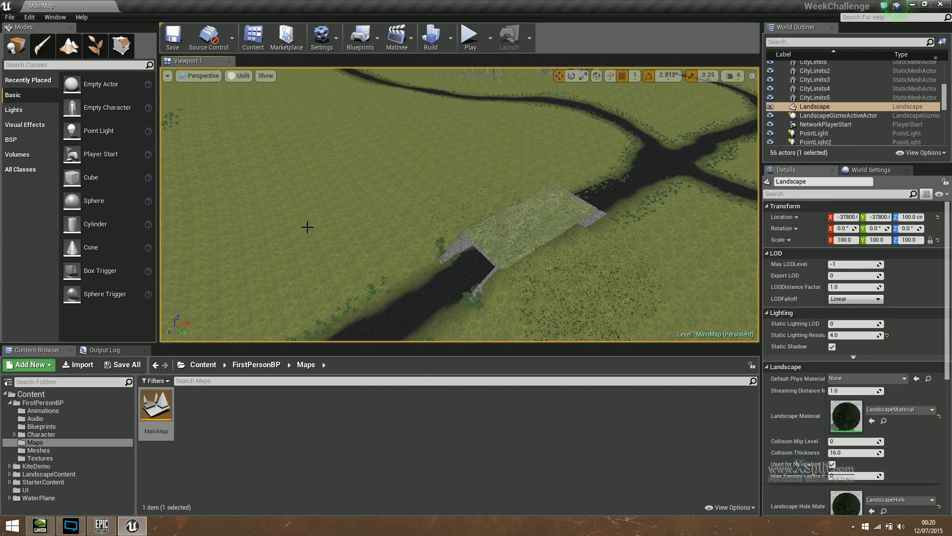
pyautogui.moveTo(386, 183)
pyautogui.mouseDown(button='right')
pyautogui.moveTo(387, 169)
pyautogui.moveTo(386, 183)
pyautogui.mouseUp(button='right')
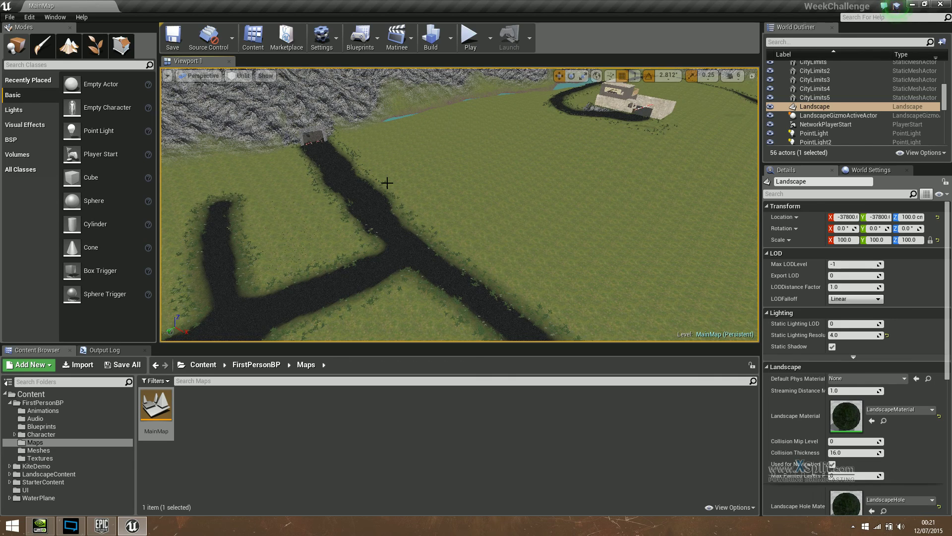
pyautogui.moveTo(387, 183); pyautogui.dragTo(387, 183, button='right')
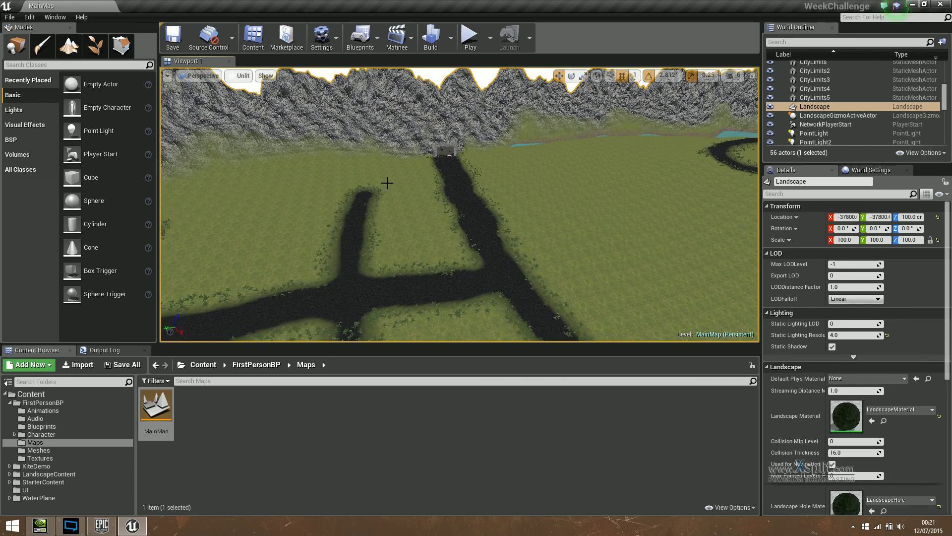
pyautogui.moveTo(529, 174); pyautogui.dragTo(530, 174, button='right')
pyautogui.press('w')
pyautogui.press('w')
pyautogui.press('w')
pyautogui.moveTo(387, 183); pyautogui.dragTo(387, 183, button='right')
pyautogui.press('s')
pyautogui.press('w')
# Step: Return the viewport to Lit shading and inspect the tunnel and the rocky cave entrance
pyautogui.click(240, 75)
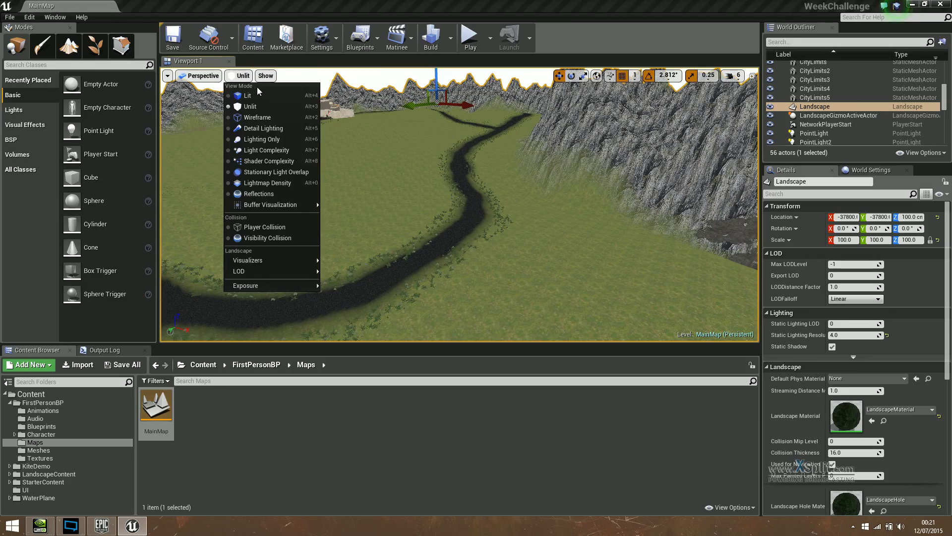
pyautogui.click(256, 94)
pyautogui.moveTo(256, 94); pyautogui.dragTo(256, 94, button='right')
pyautogui.moveTo(538, 149); pyautogui.dragTo(539, 150, button='right')
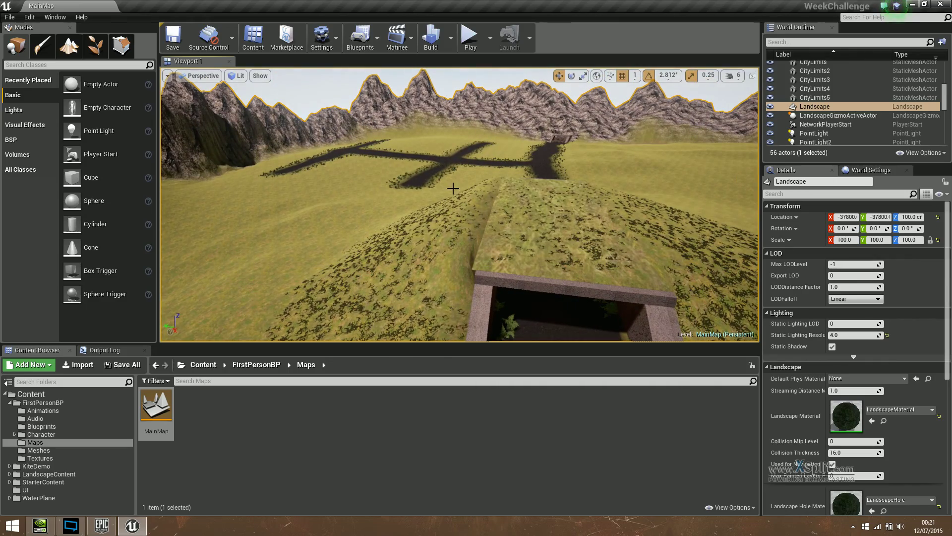
pyautogui.moveTo(430, 184); pyautogui.dragTo(417, 67, button='right')
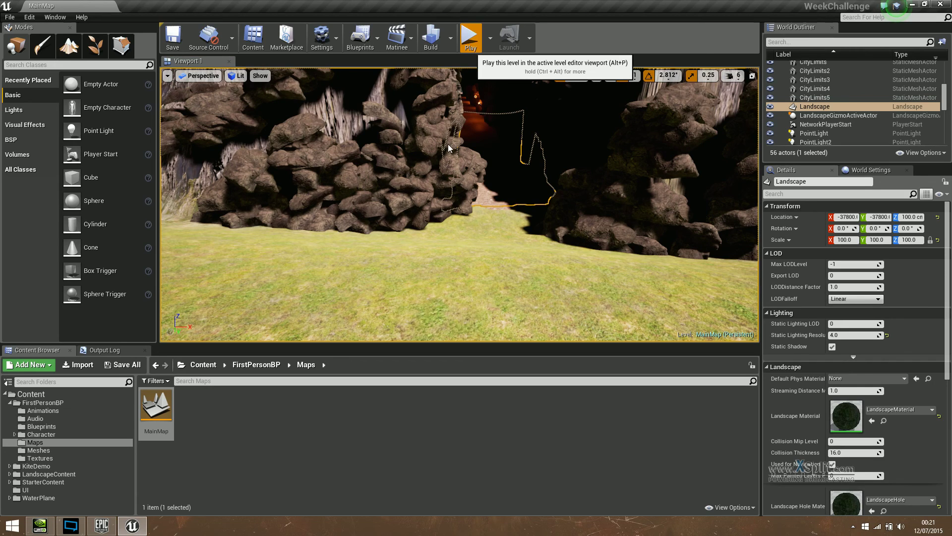
# Step: Play the level in the viewport to check the main menu, and stop the session
pyautogui.hotkey('alt', 'p')
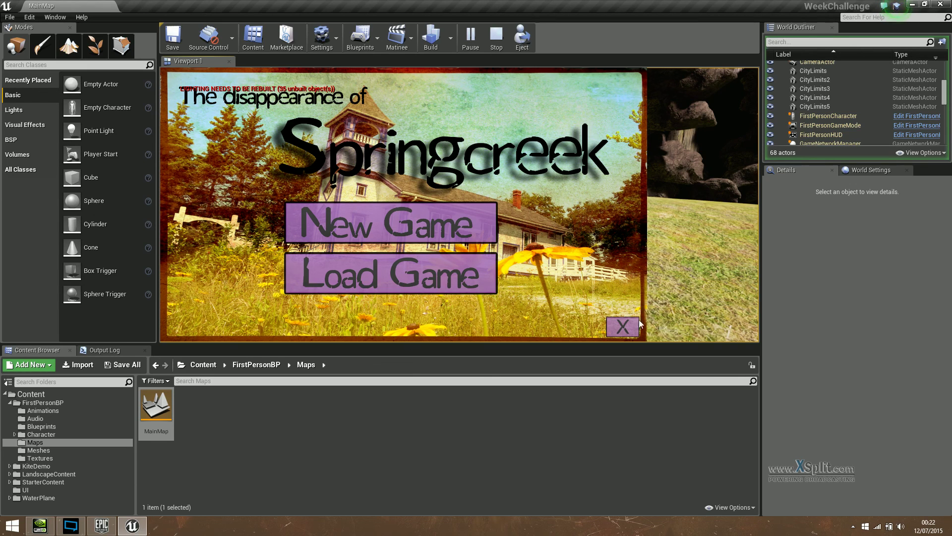
pyautogui.click(489, 32)
# Step: Disconnect Event BeginPlay from the Create MainMenu_C Widget node in the MainMap level blueprint and minimize the blueprint window
pyautogui.click(361, 37)
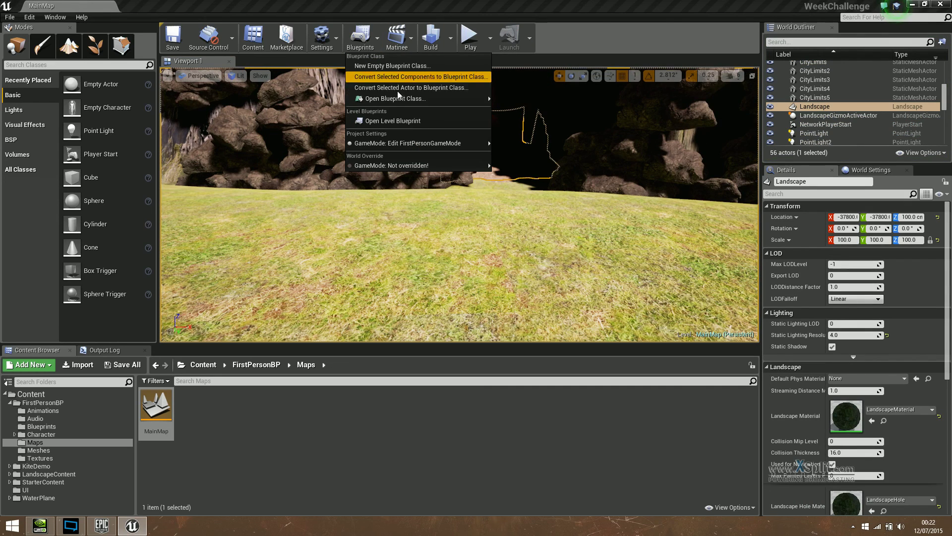
pyautogui.click(384, 116)
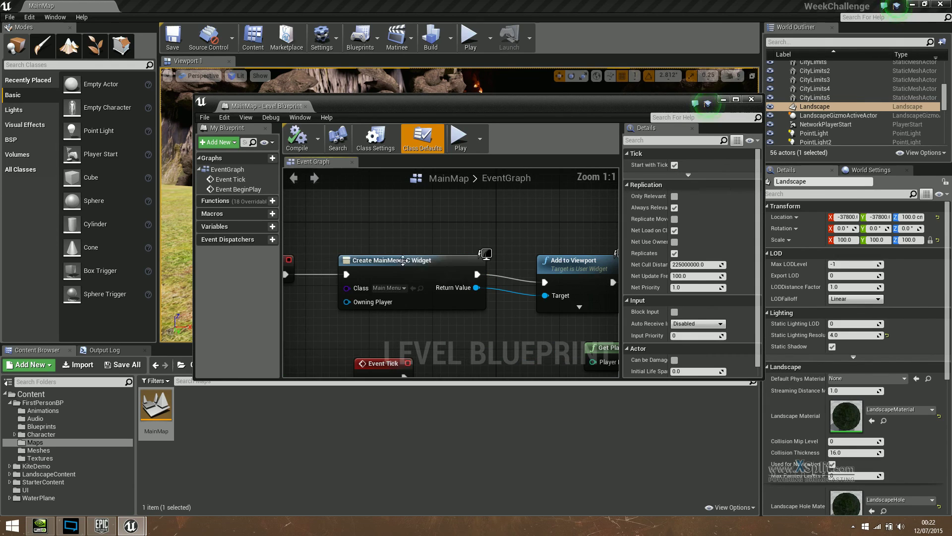
pyautogui.moveTo(378, 249); pyautogui.dragTo(442, 248, button='right')
pyautogui.keyDown('alt'); pyautogui.click(410, 274); pyautogui.keyUp('alt')
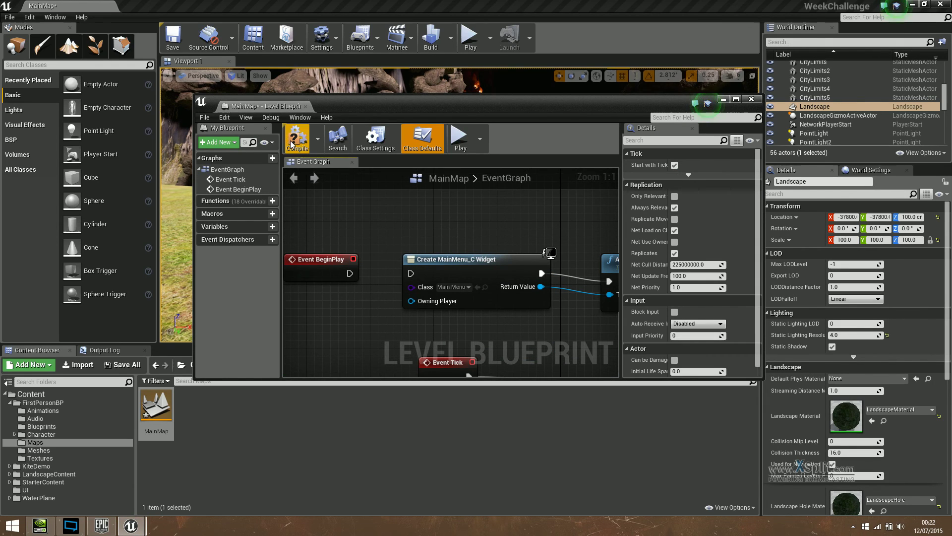
pyautogui.click(723, 99)
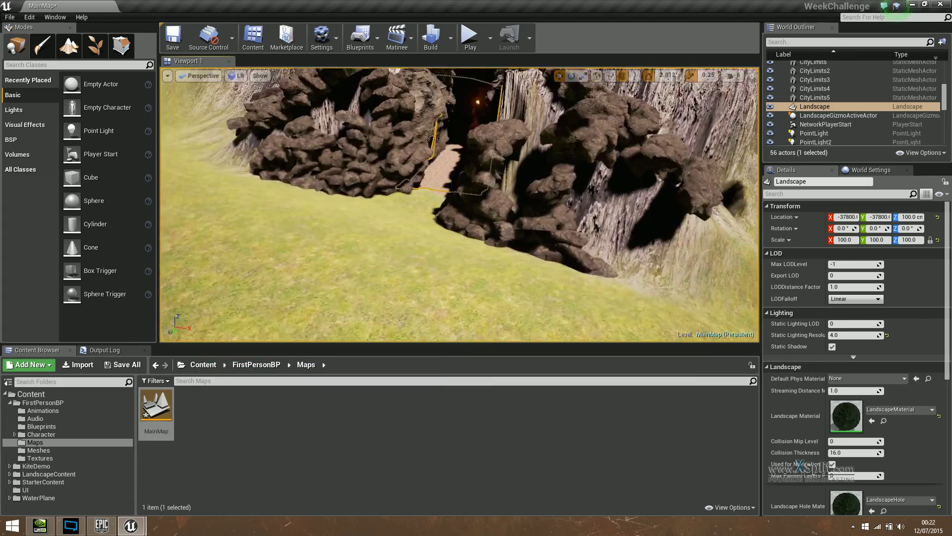
# Step: Play-test the level from the cave entrance, walking through the cave to the lake, and end the session
pyautogui.press('w')
pyautogui.moveTo(459, 204); pyautogui.dragTo(551, 149, button='right')
pyautogui.press('s')
pyautogui.press('w')
pyautogui.click(469, 36)
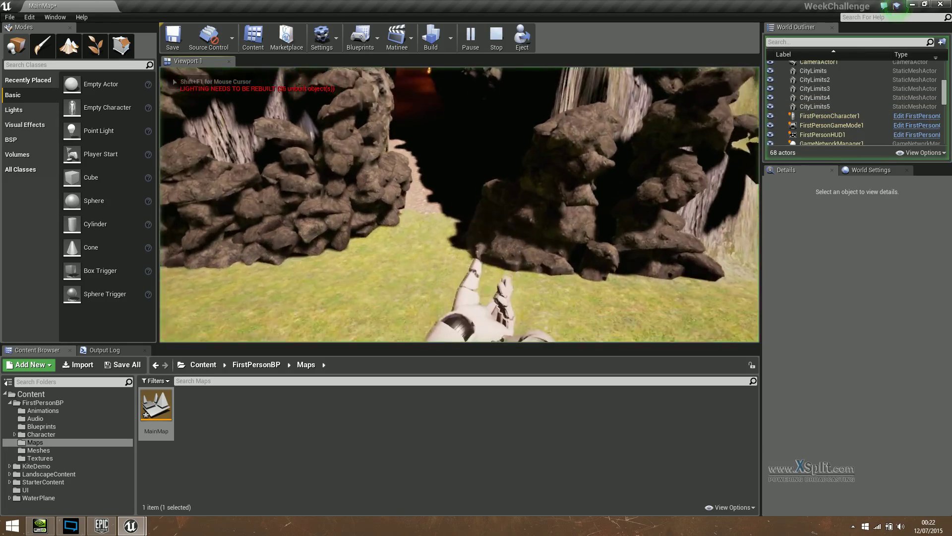
pyautogui.press('w')
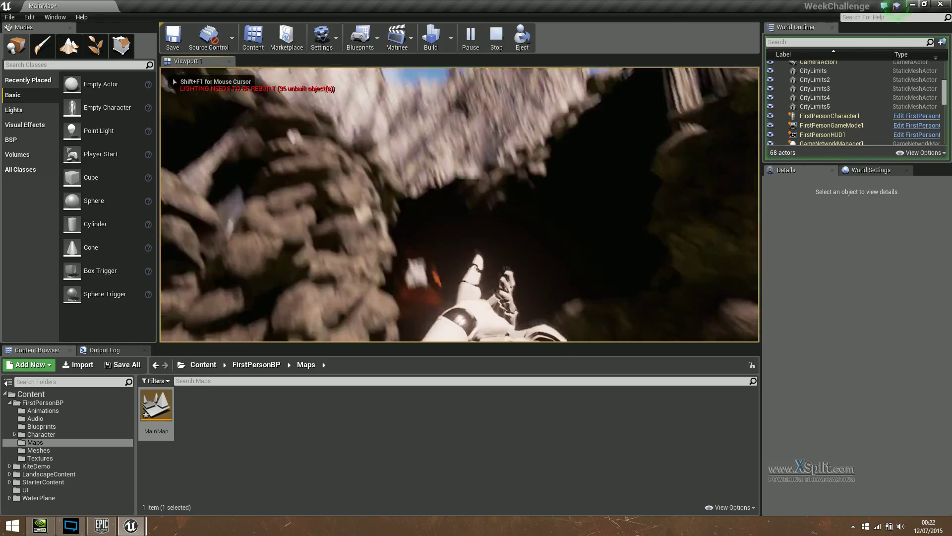
pyautogui.press('w')
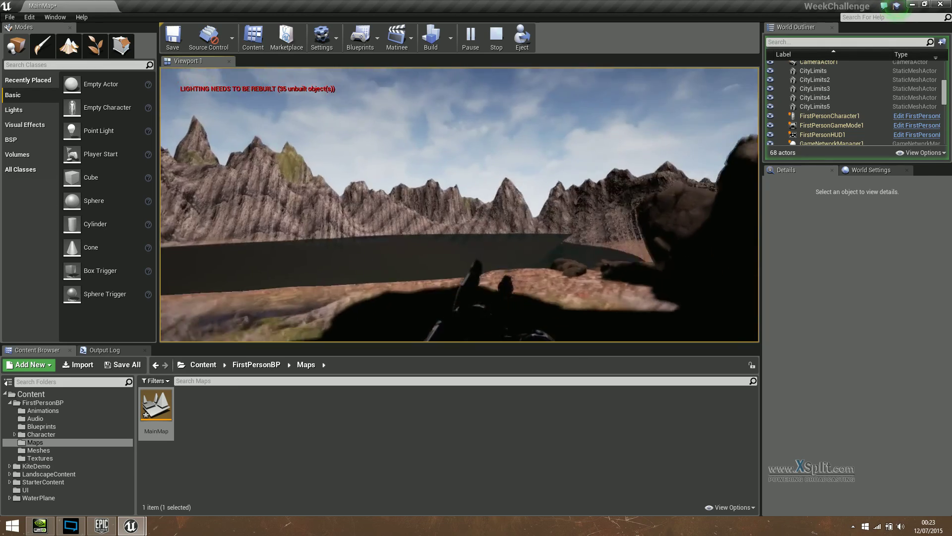
pyautogui.press('Escape')
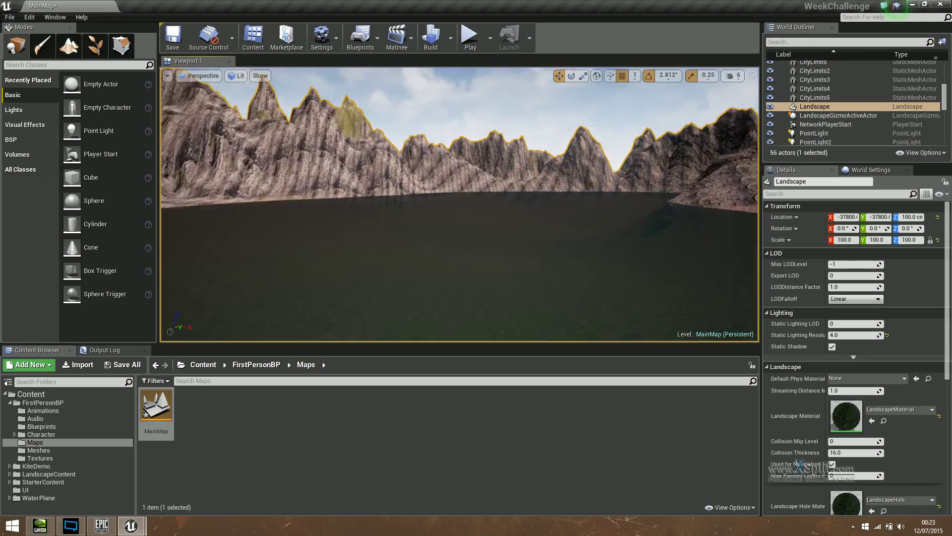
# Step: Examine the lake, the surrounding mountains and the neighbouring valleys from above
pyautogui.moveTo(542, 147); pyautogui.dragTo(542, 199, button='right')
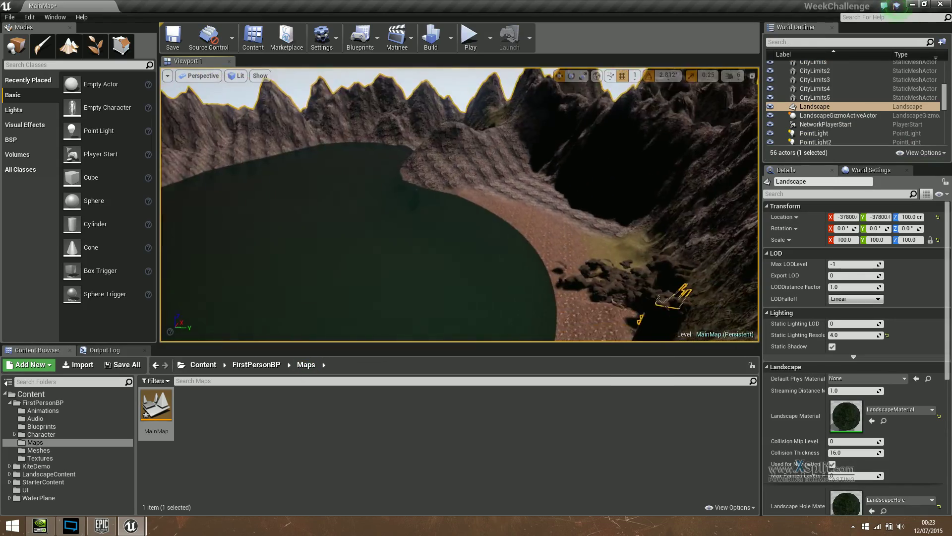
pyautogui.moveTo(542, 198); pyautogui.dragTo(446, 198, button='right')
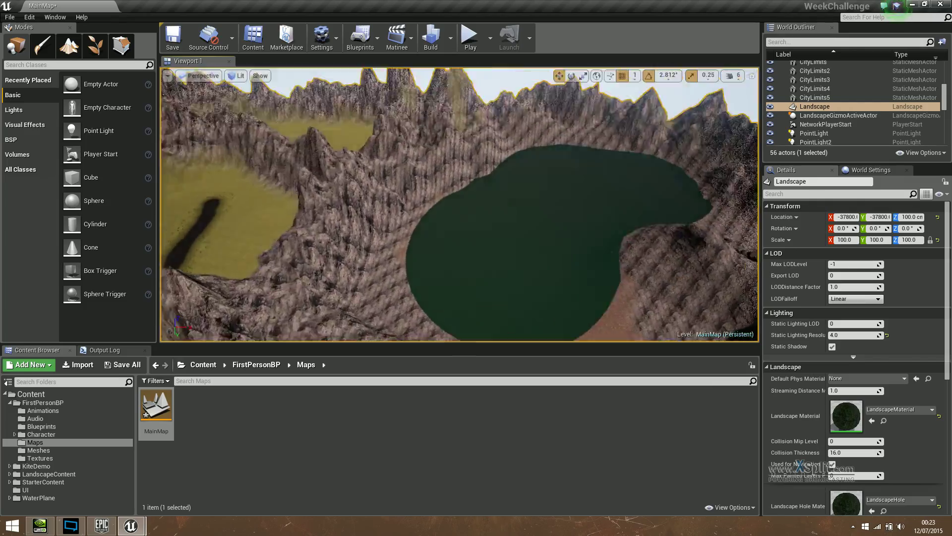
pyautogui.moveTo(471, 235); pyautogui.dragTo(347, 211, button='right')
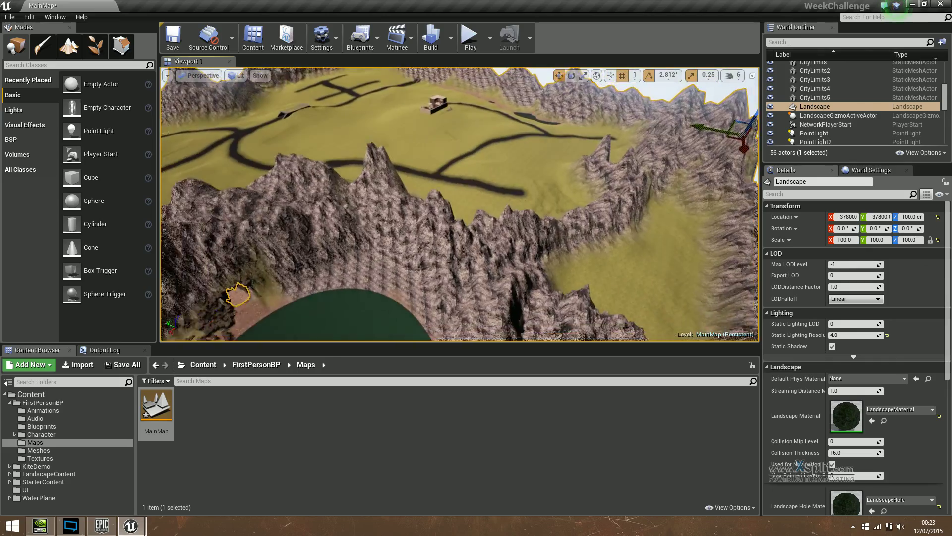
pyautogui.moveTo(459, 205); pyautogui.dragTo(459, 258, button='right')
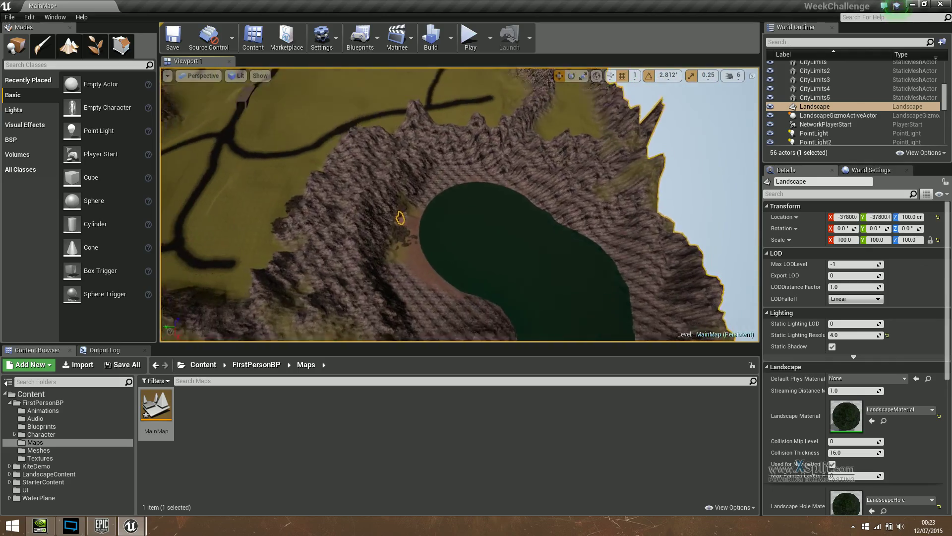
pyautogui.moveTo(459, 204); pyautogui.dragTo(420, 174, button='right')
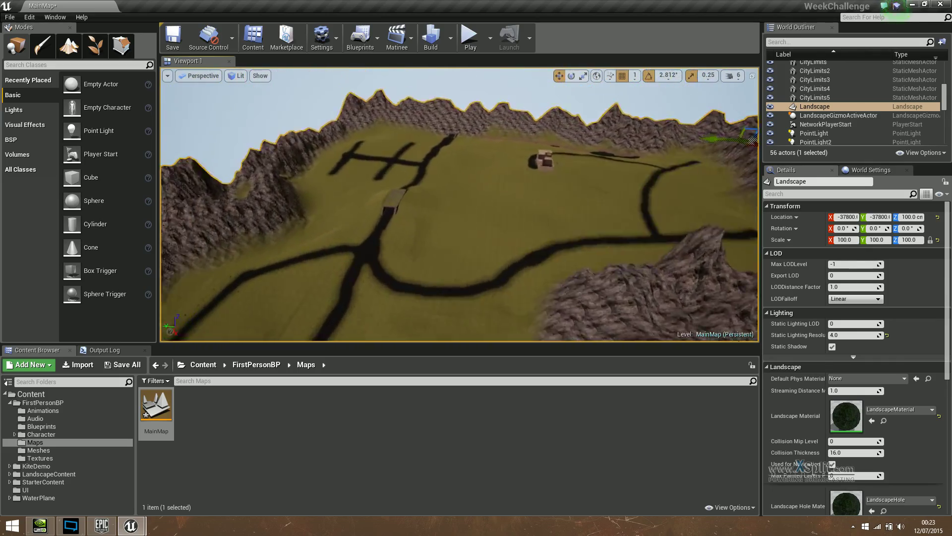
# Step: Inspect the blocked-out house beside the road, including its interior, rear wall and street-facing front
pyautogui.moveTo(459, 204); pyautogui.dragTo(462, 233, button='right')
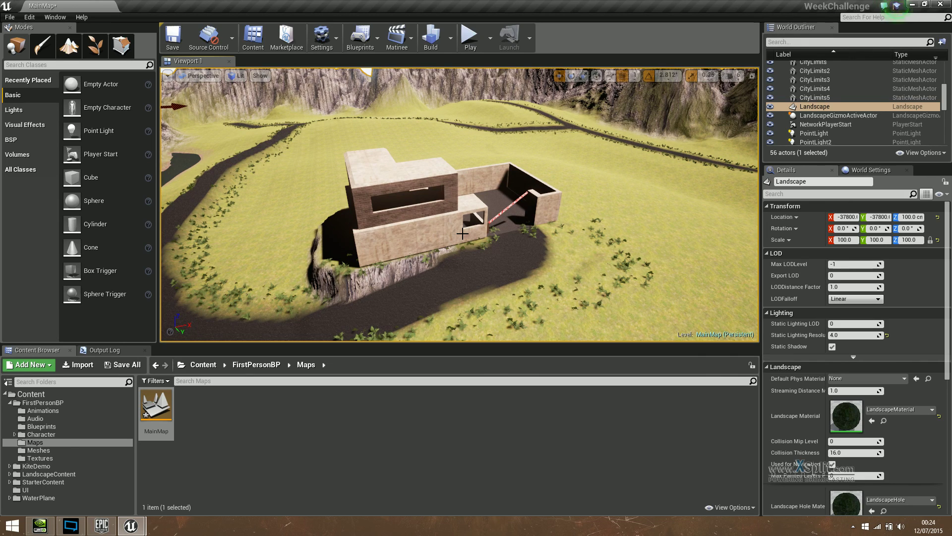
pyautogui.moveTo(462, 233); pyautogui.dragTo(453, 233, button='right')
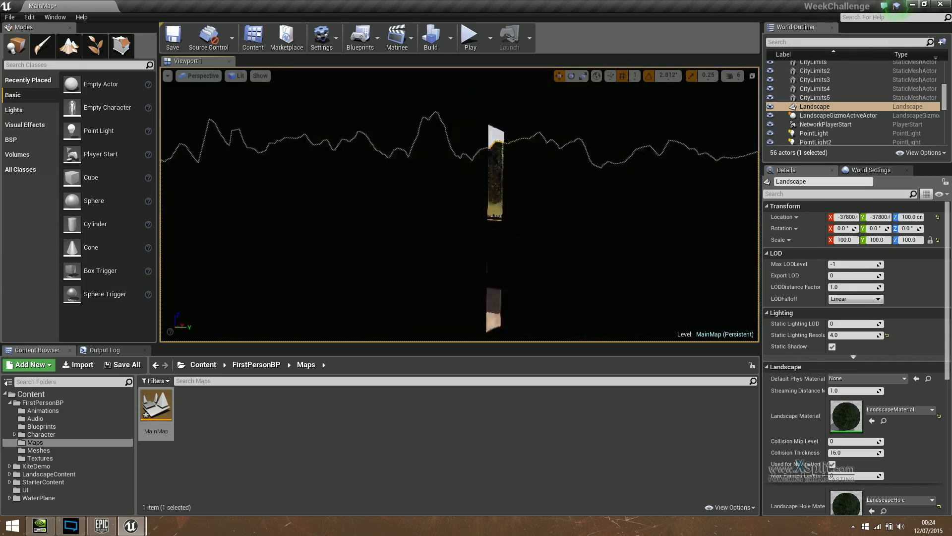
pyautogui.press('s')
pyautogui.moveTo(459, 205); pyautogui.dragTo(466, 243, button='right')
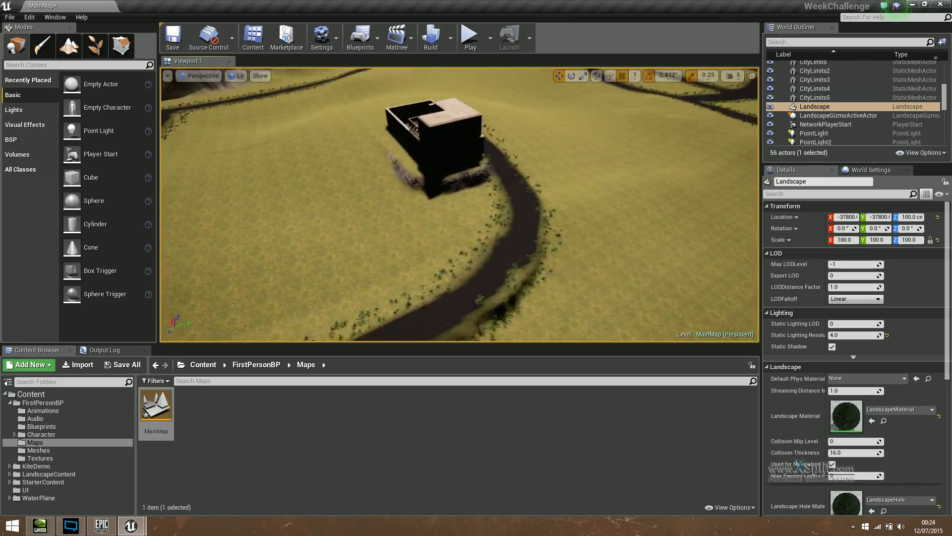
pyautogui.press('w')
pyautogui.moveTo(460, 204); pyautogui.dragTo(397, 148, button='right')
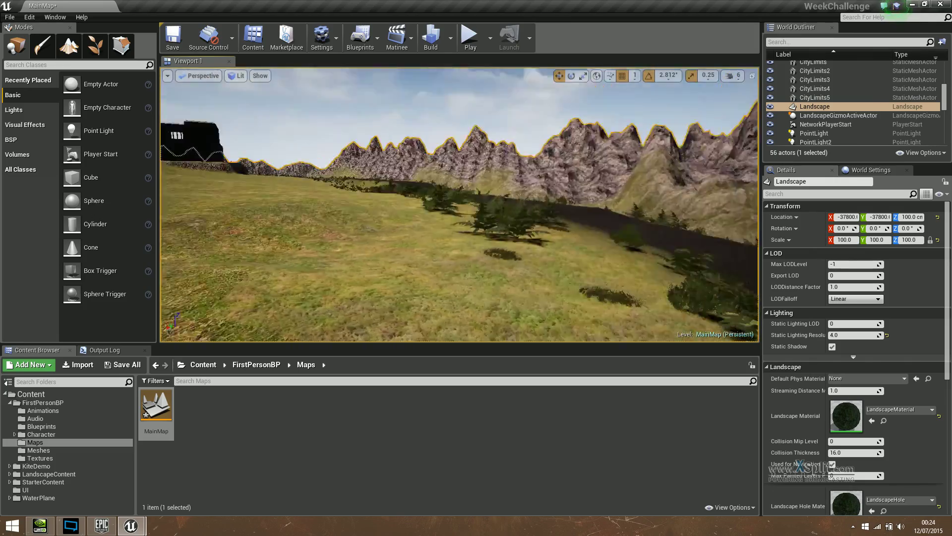
pyautogui.moveTo(454, 214); pyautogui.dragTo(282, 127, button='right')
pyautogui.click(372, 138)
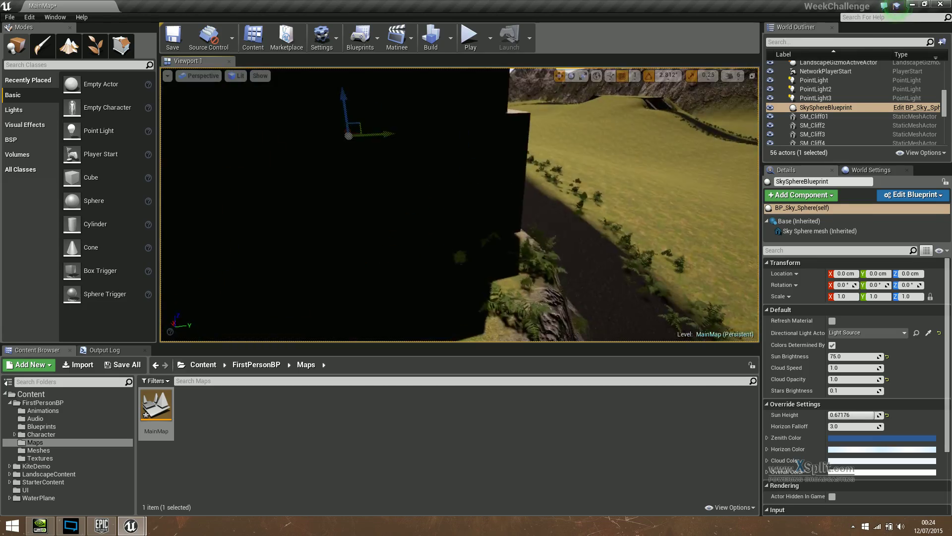
pyautogui.moveTo(695, 162); pyautogui.dragTo(629, 165, button='right')
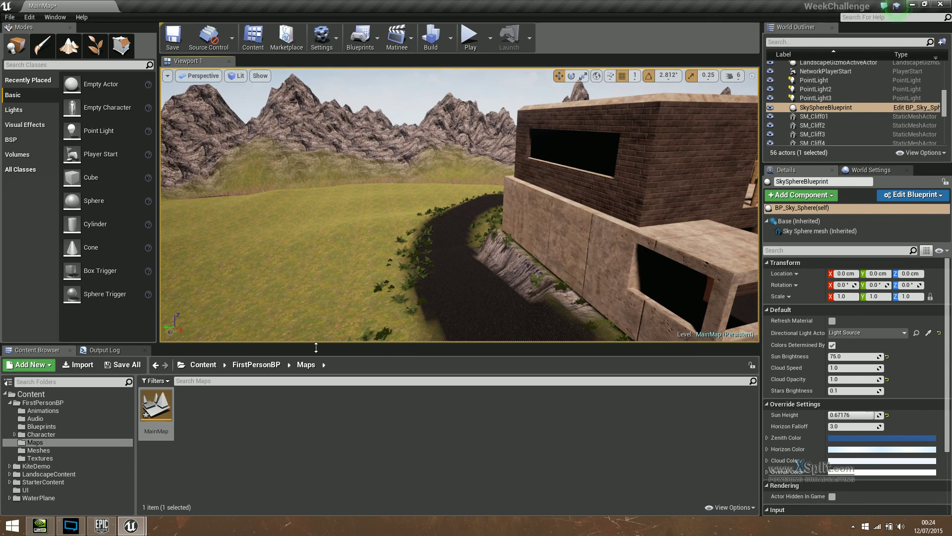
# Step: Switch to XSplit Broadcaster to stop the local recording
pyautogui.moveTo(64, 530)
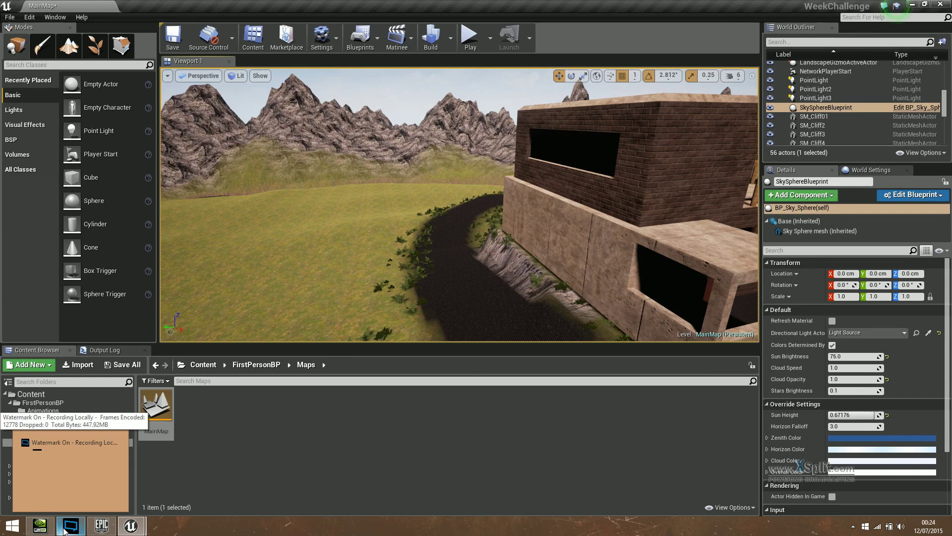
pyautogui.click(64, 531)
pyautogui.click(182, 30)
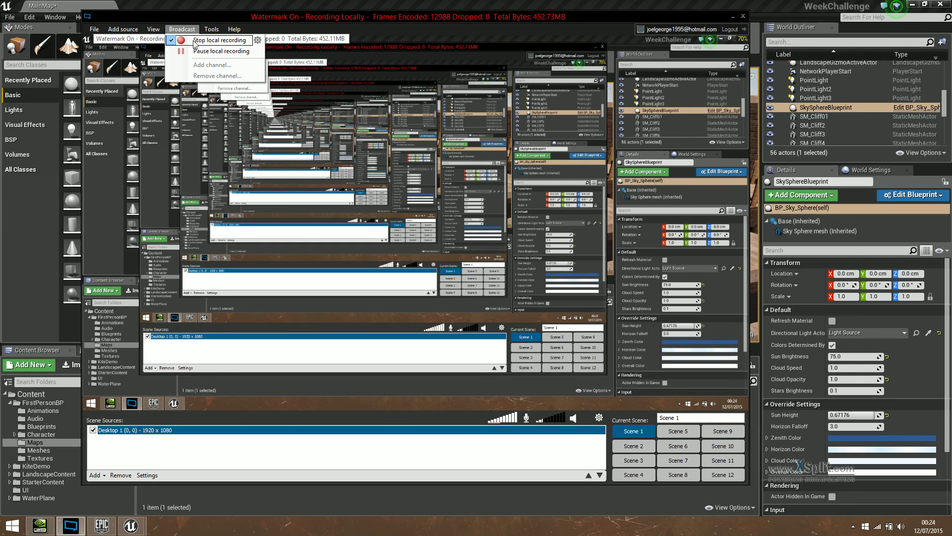